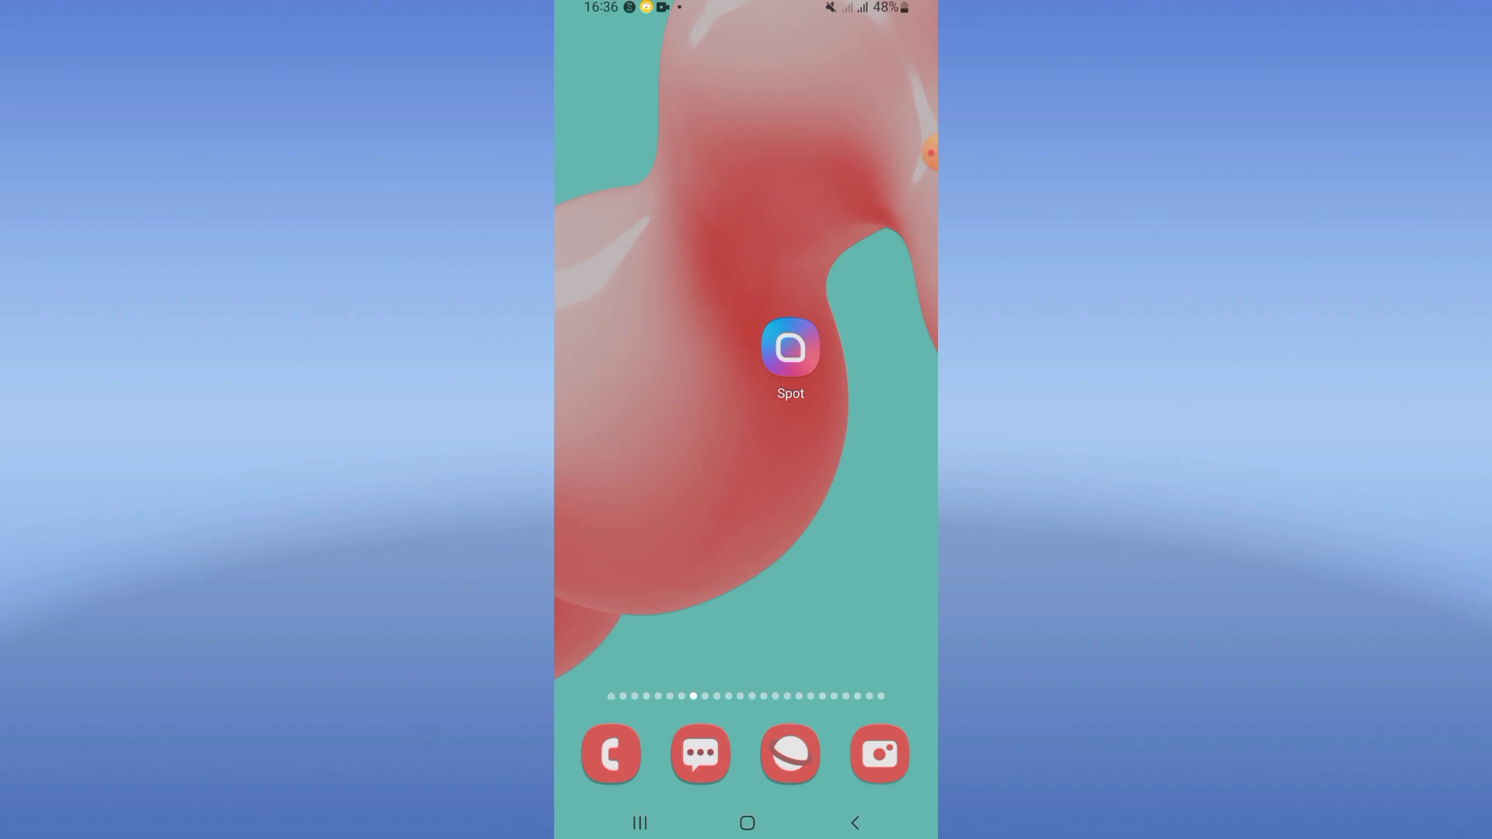
# Open Spot's app info by searching 'spot' in Settings > Apps.
pyautogui.moveTo(746, 583); pyautogui.dragTo(747, 292)
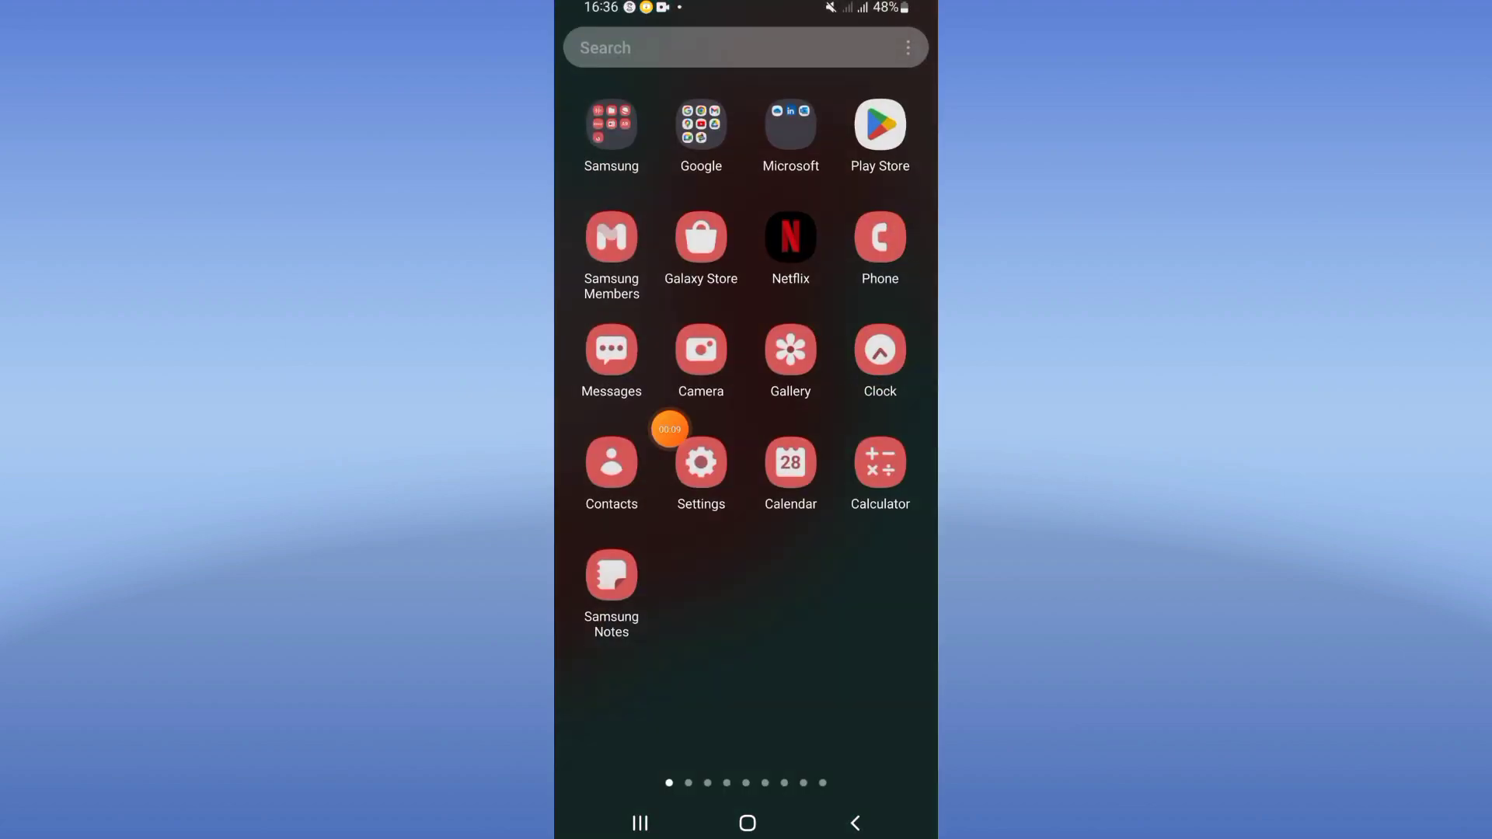
pyautogui.click(700, 462)
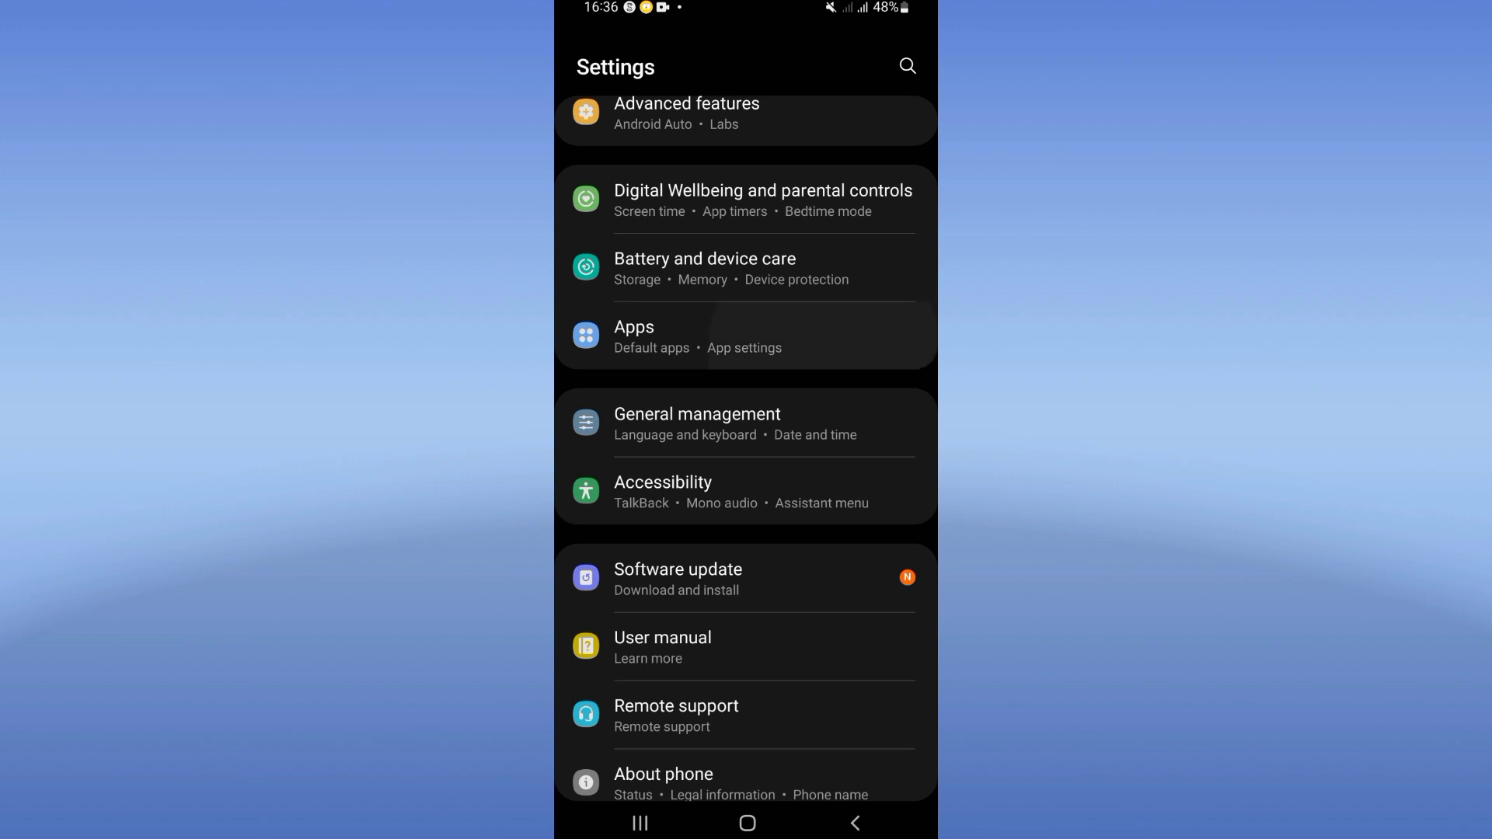
pyautogui.click(746, 336)
pyautogui.click(860, 66)
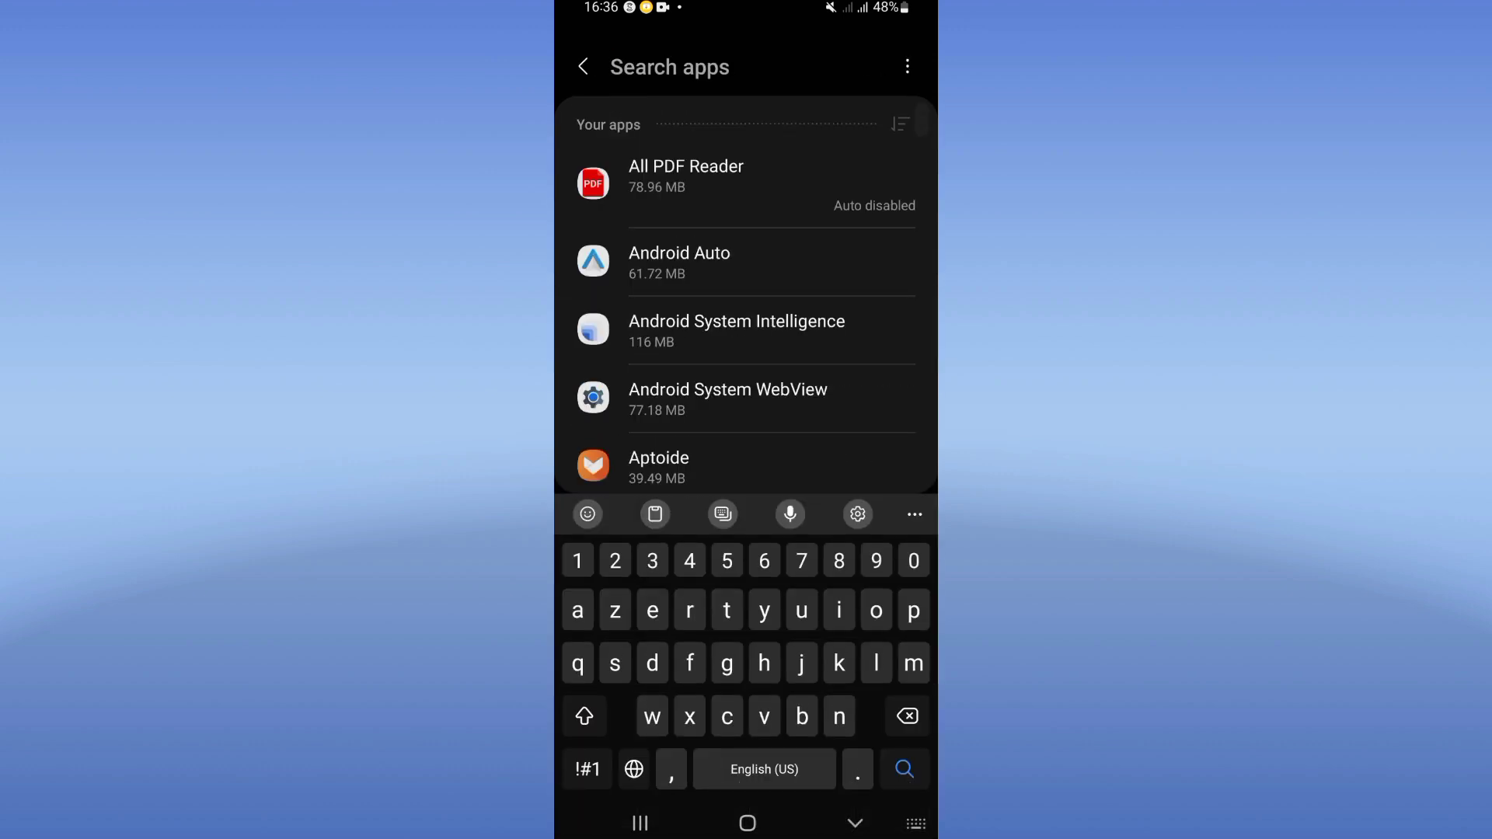
pyautogui.write('spot')
pyautogui.click(747, 175)
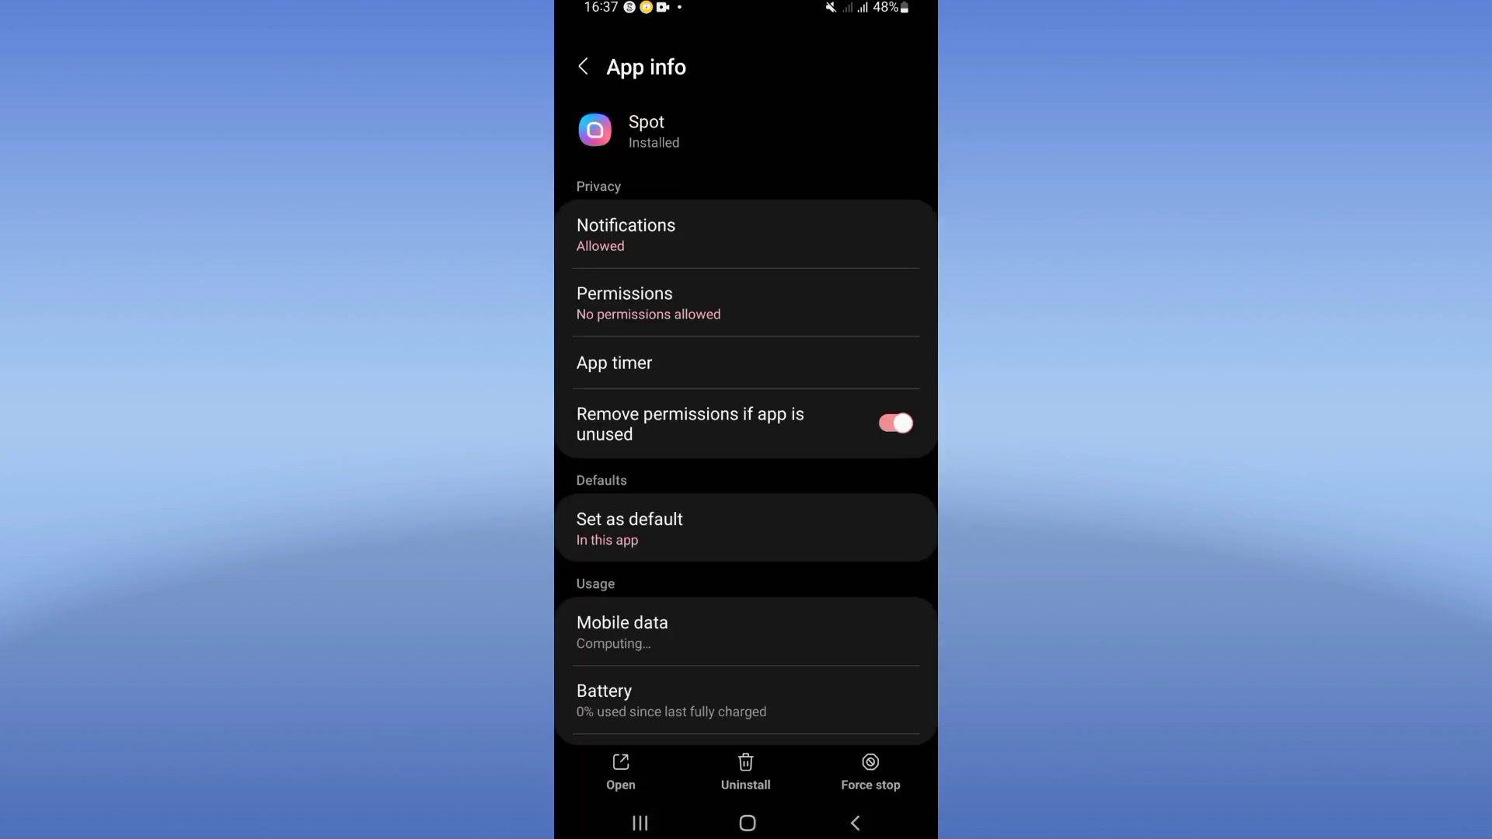
pyautogui.scroll(-5, 746, 467)
# Clear Spot's cache on its Storage page and return to app info.
pyautogui.click(747, 468)
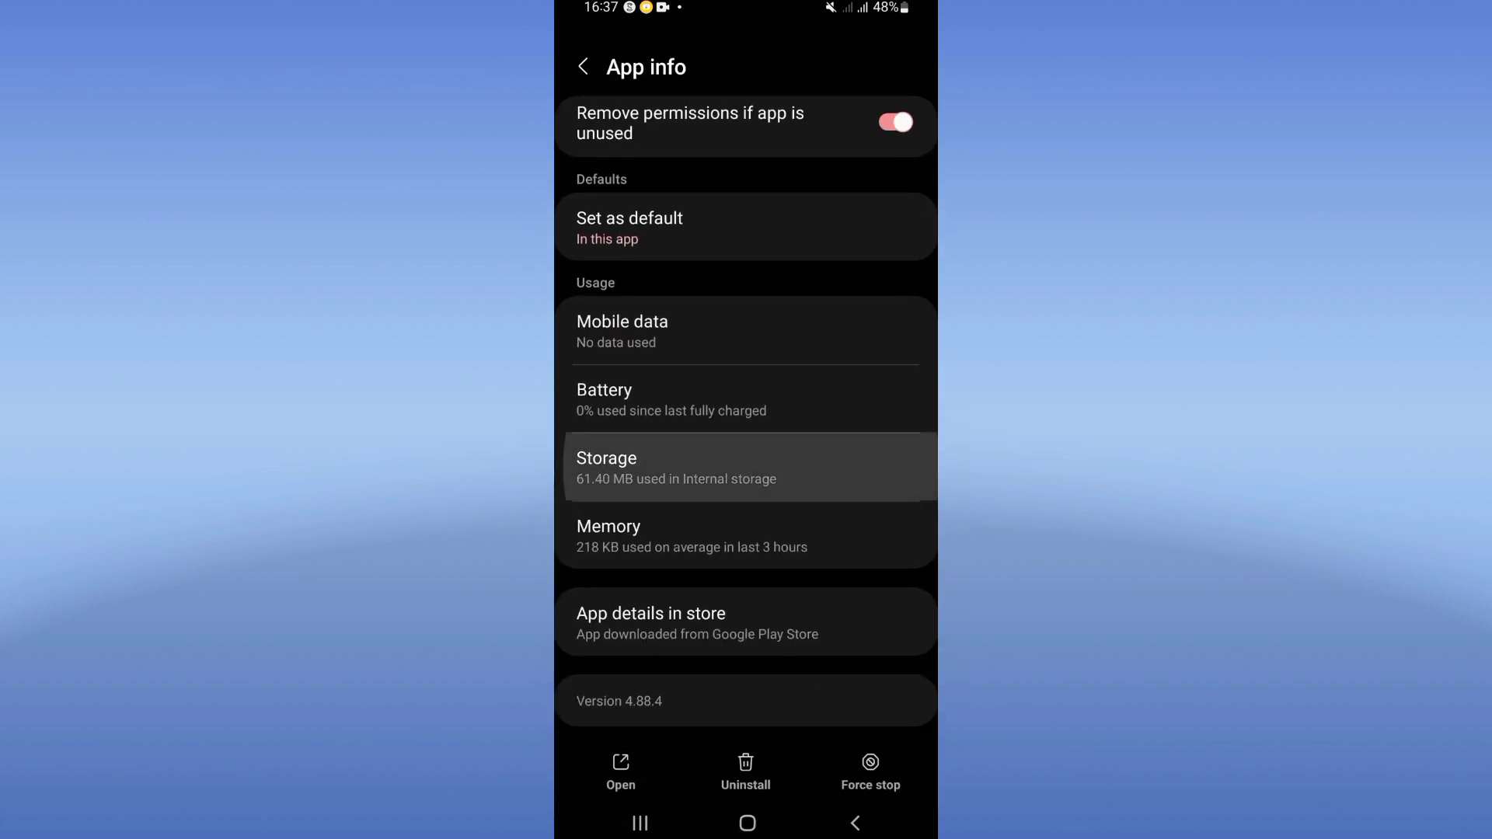
pyautogui.click(839, 772)
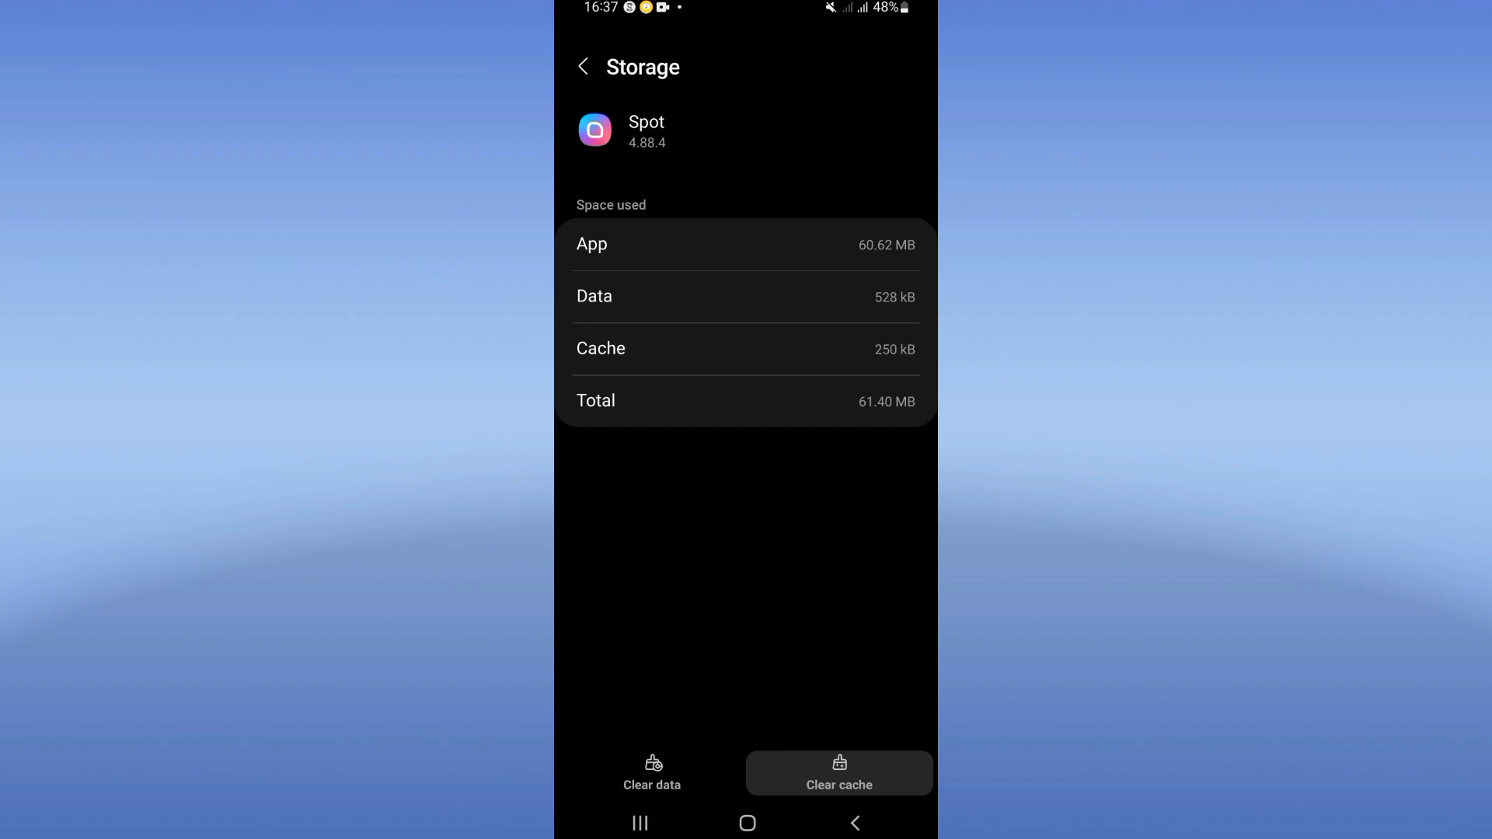
pyautogui.click(856, 823)
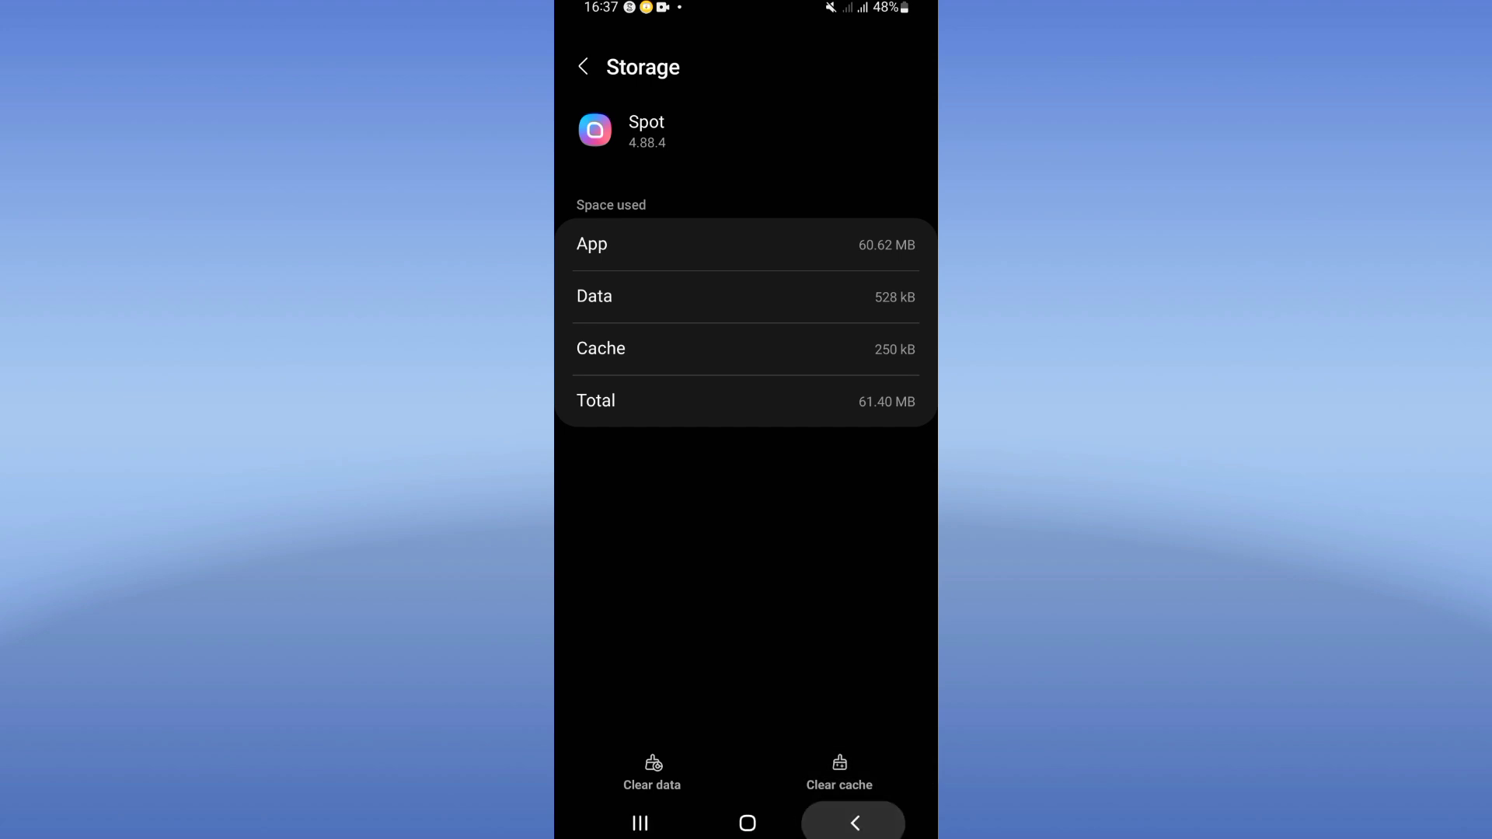
# Force stop Spot, confirming with OK, then go to the home screen app grid.
pyautogui.click(869, 769)
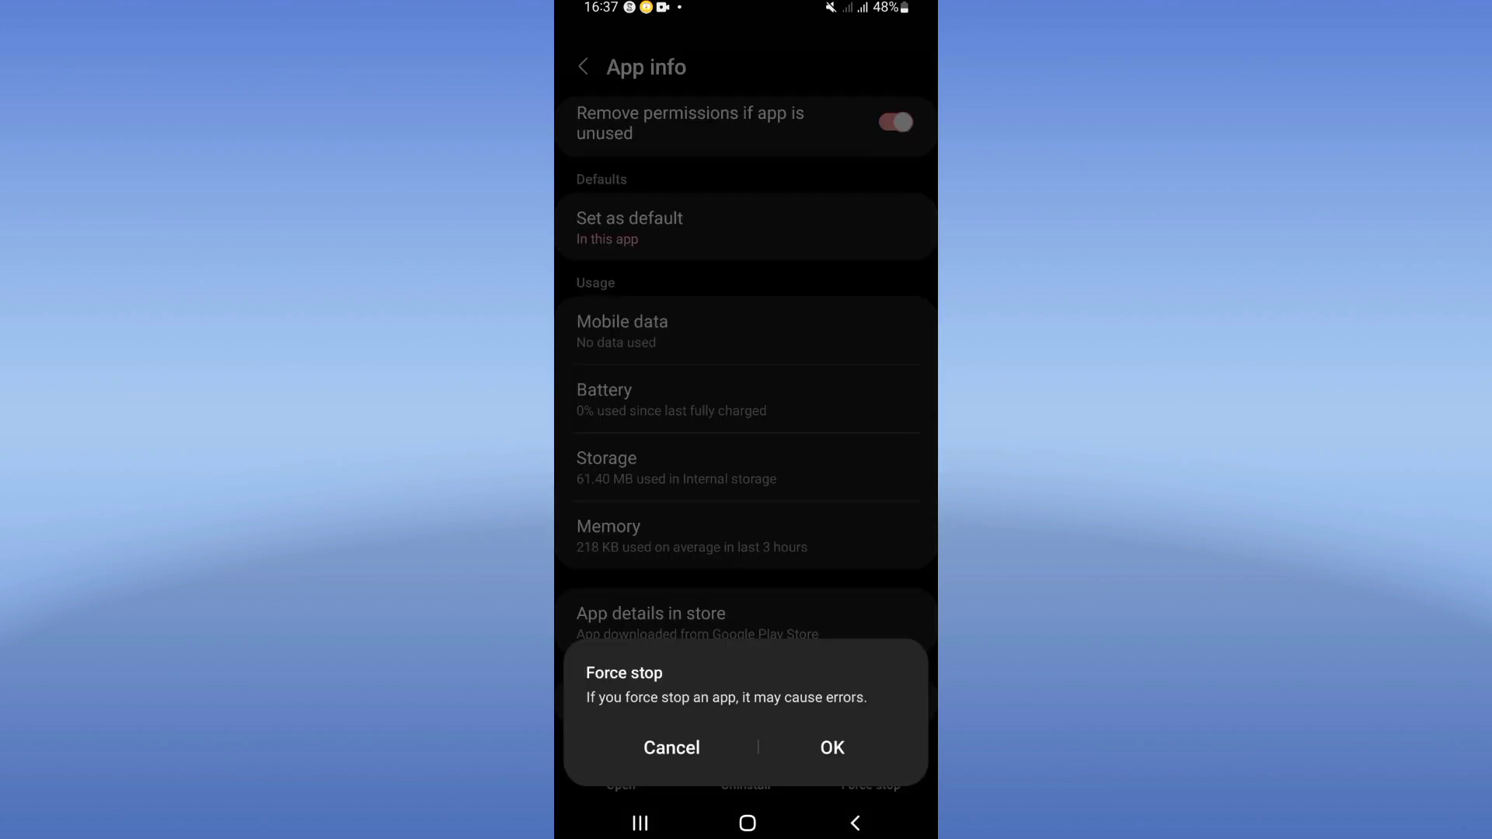
pyautogui.click(833, 747)
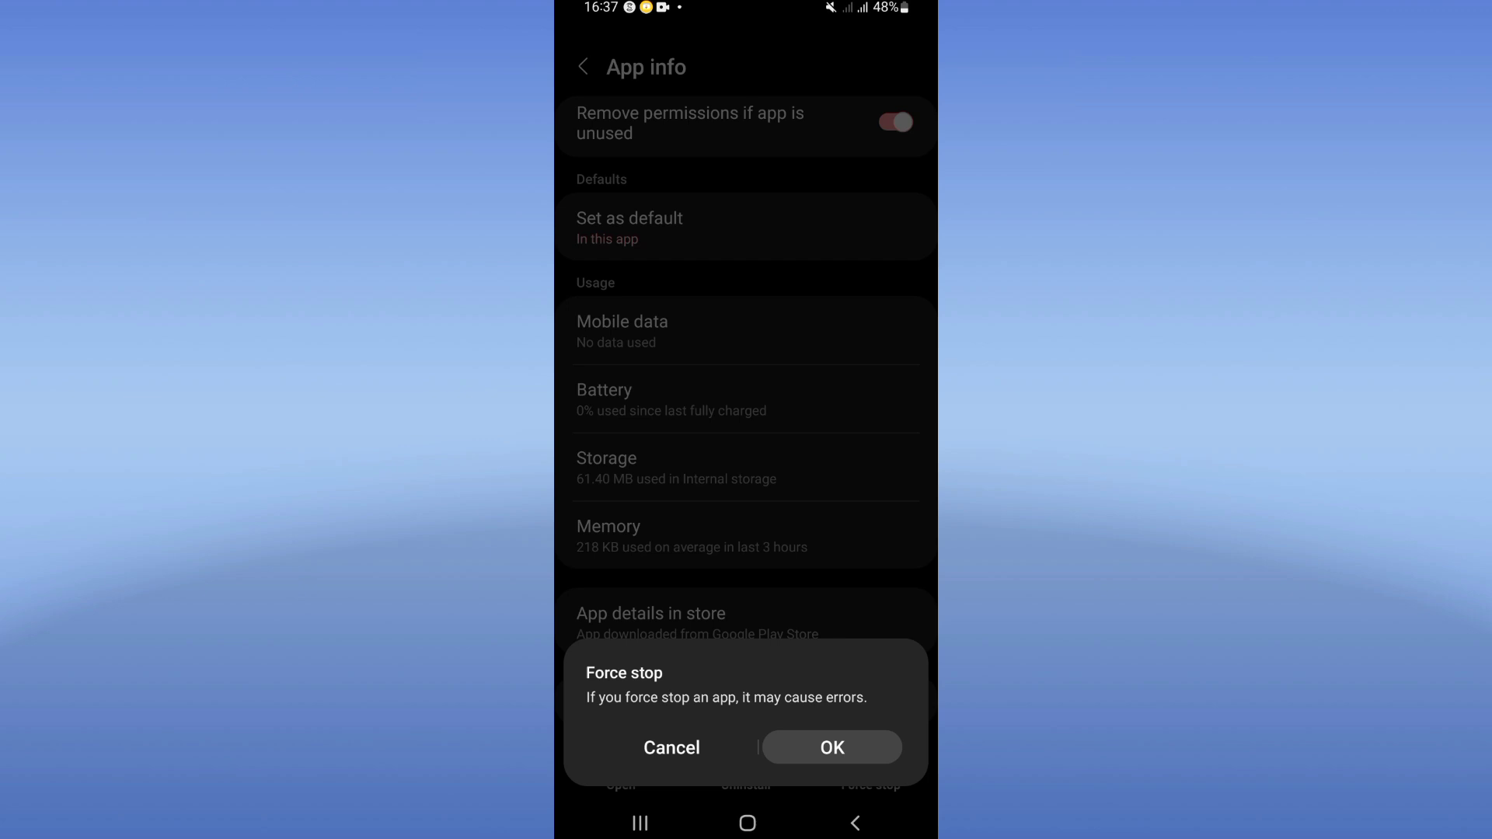
pyautogui.click(747, 823)
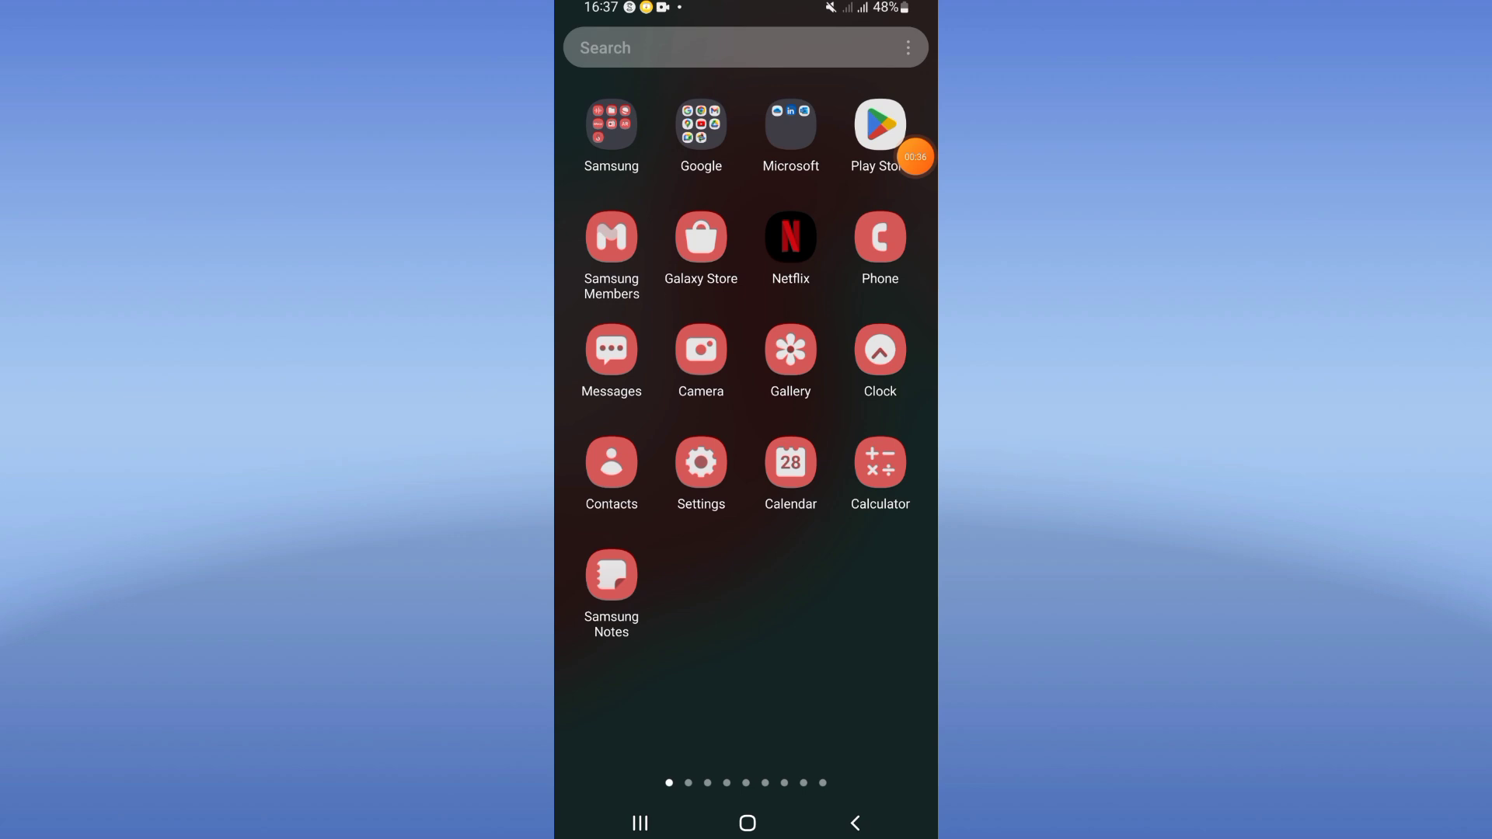
# Close the app drawer to the Spot home page, then open and dismiss the power menu.
pyautogui.press('Escape')
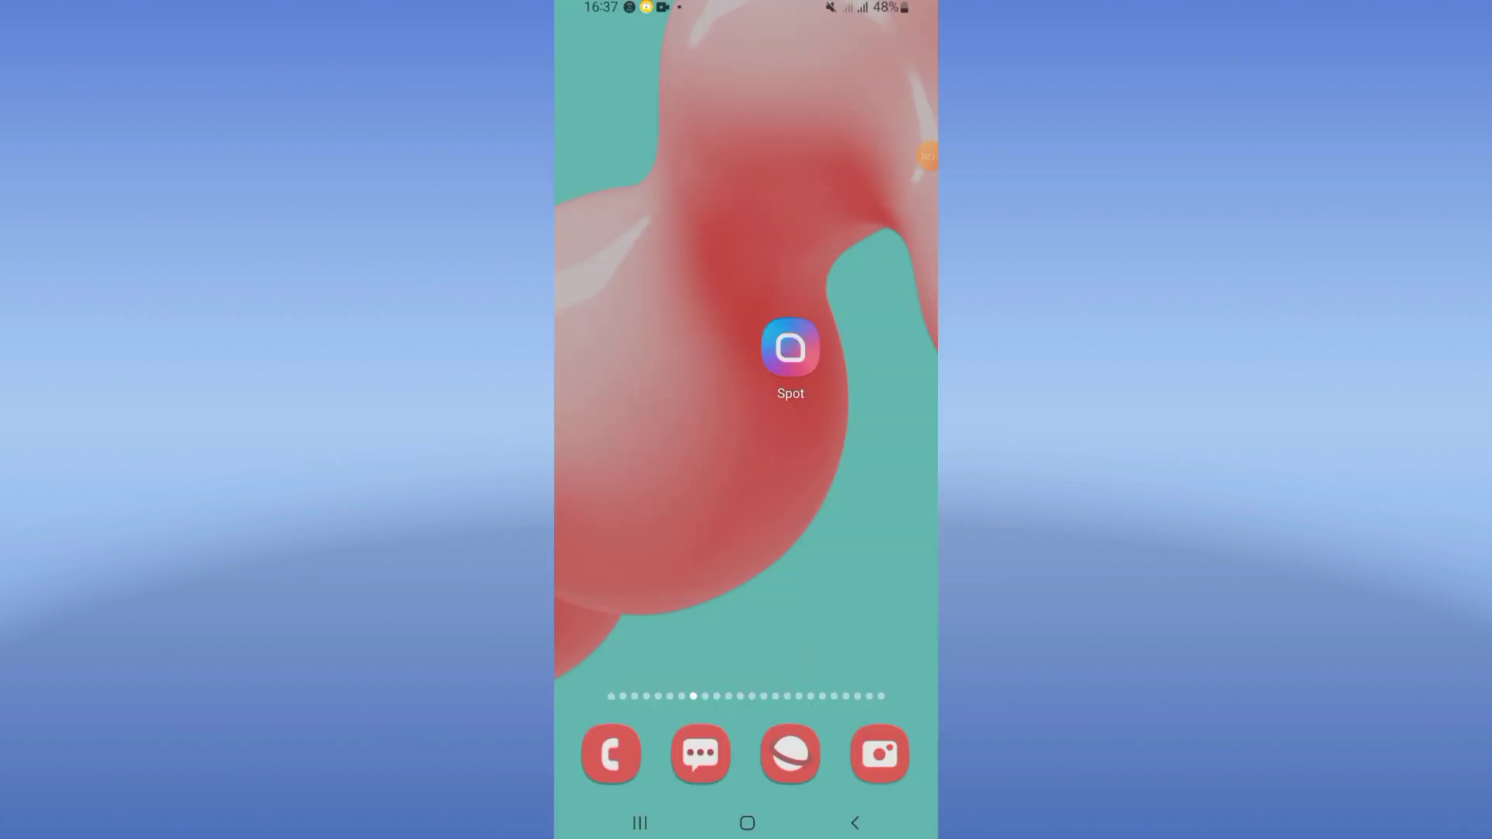
pyautogui.press('XF86PowerOff')
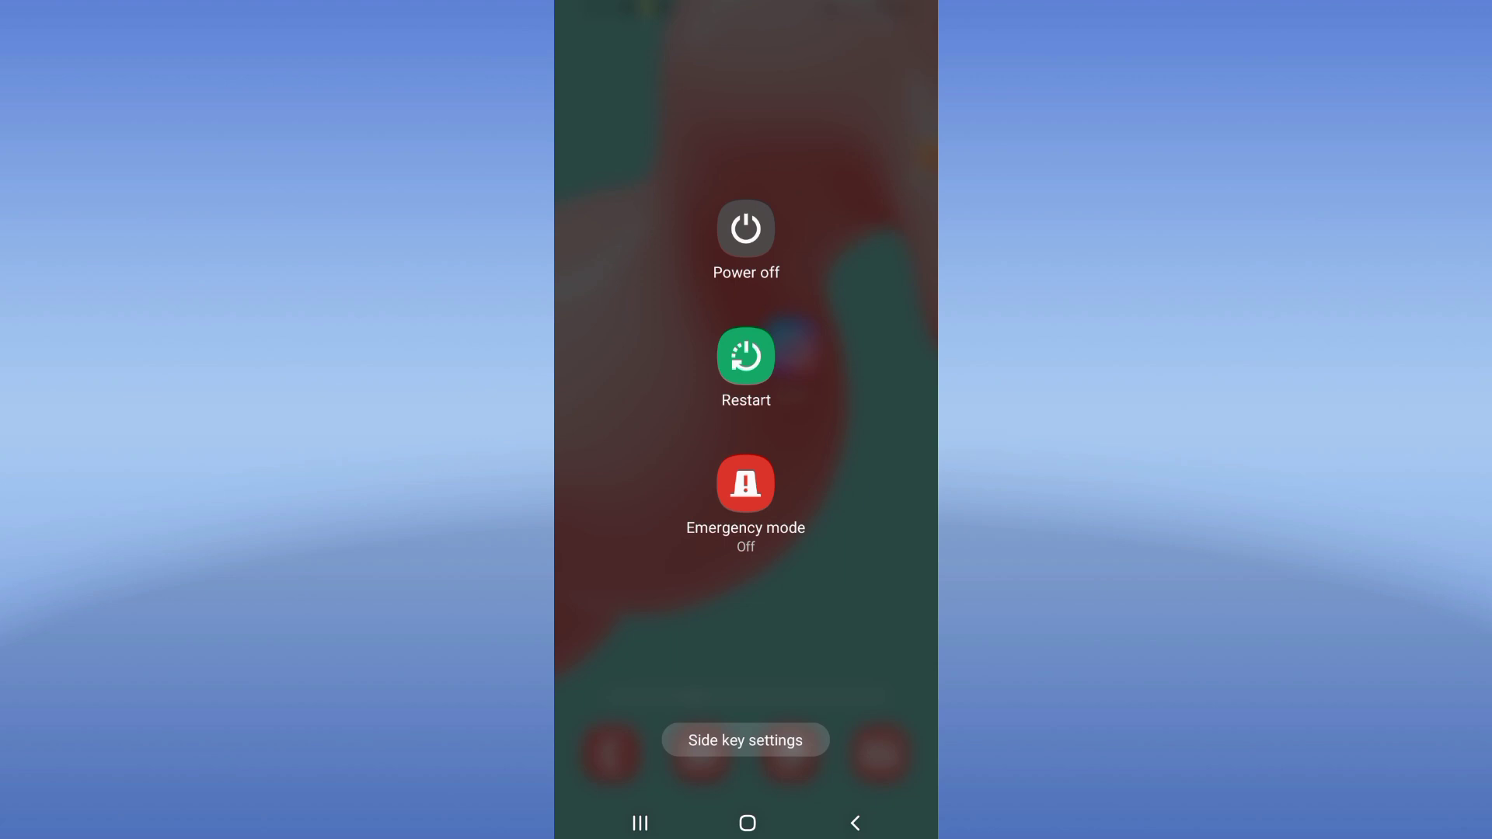
pyautogui.press('Escape')
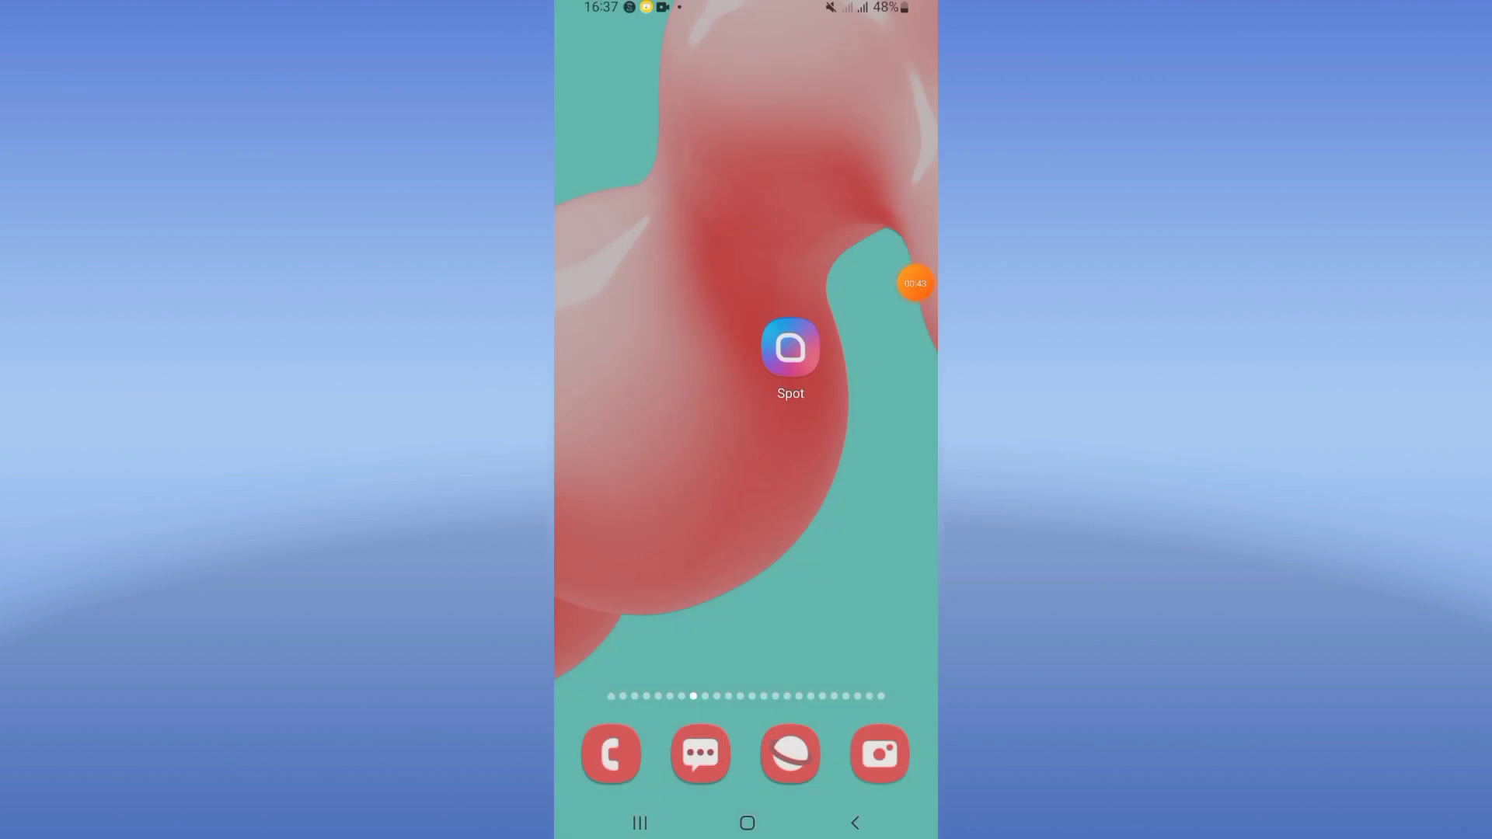